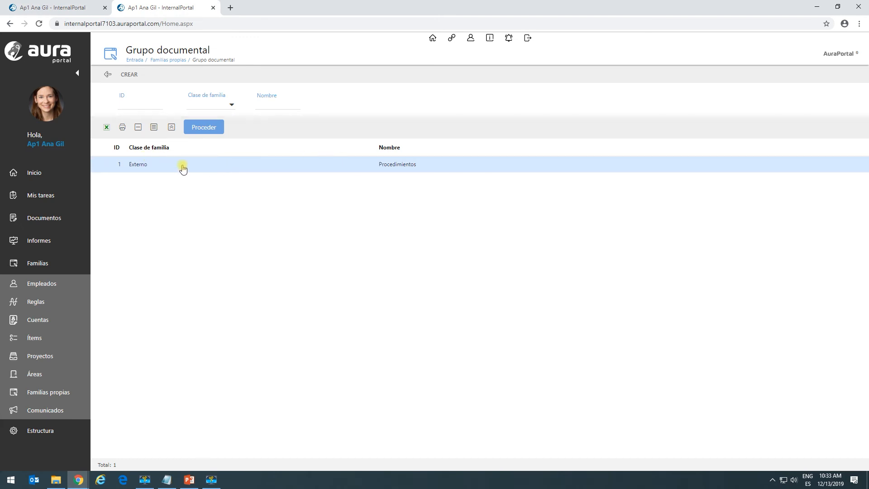
- Open the Procedimientos record of the Grupo documental family, examine its name and family class, and close it
click(182, 168)
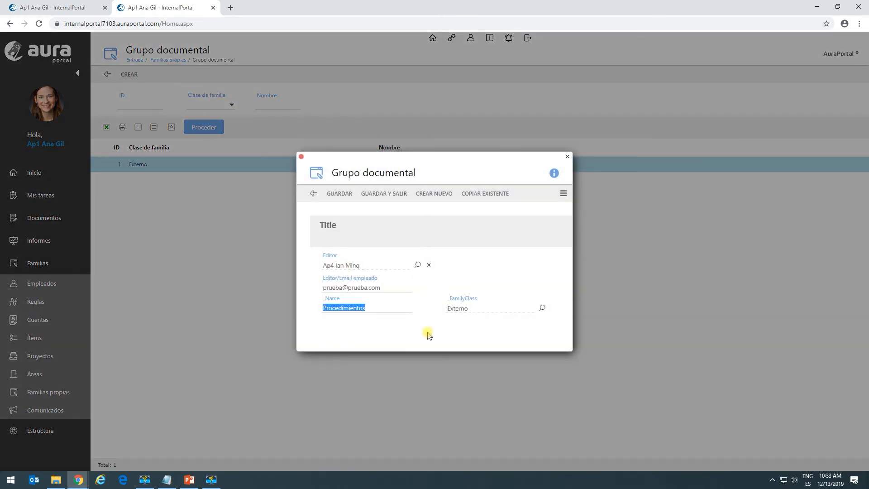
click(427, 333)
double_click(360, 309)
click(477, 309)
drag(478, 309, 444, 310)
click(449, 330)
click(313, 199)
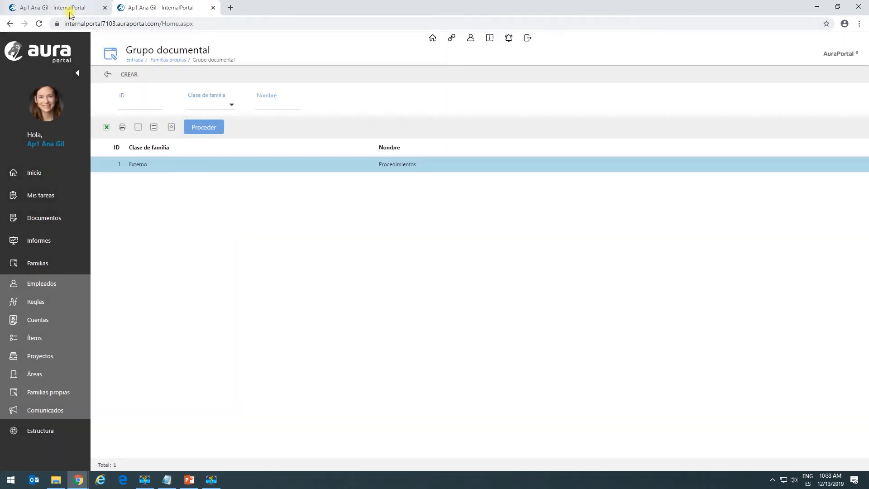
- Set Clase grupo to Interno in the task form and run the suffix update "Entre panel de proceso y ficha de familia"
click(70, 10)
click(130, 316)
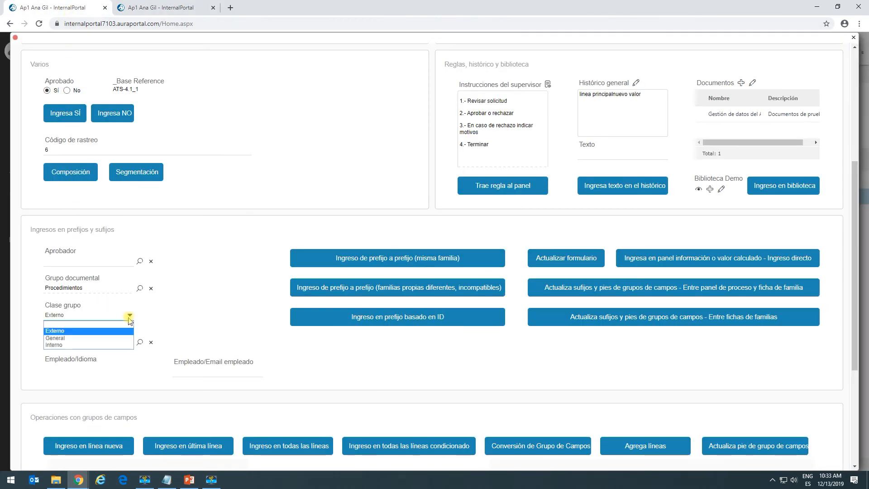
click(90, 345)
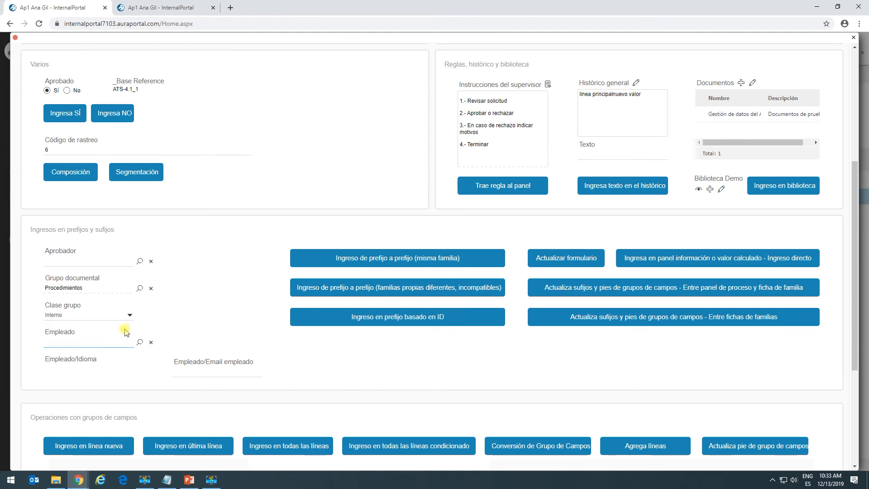
click(611, 294)
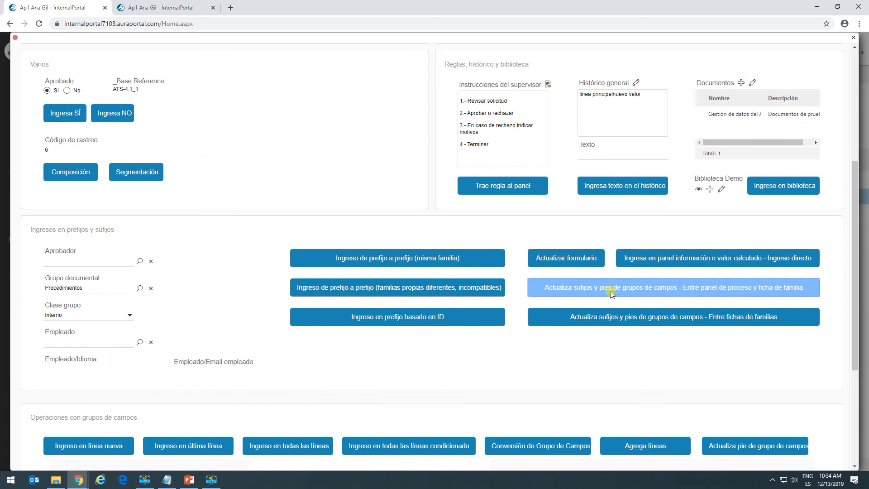
- Refresh the Grupo documental list and open the Procedimientos record to check its family class
click(175, 9)
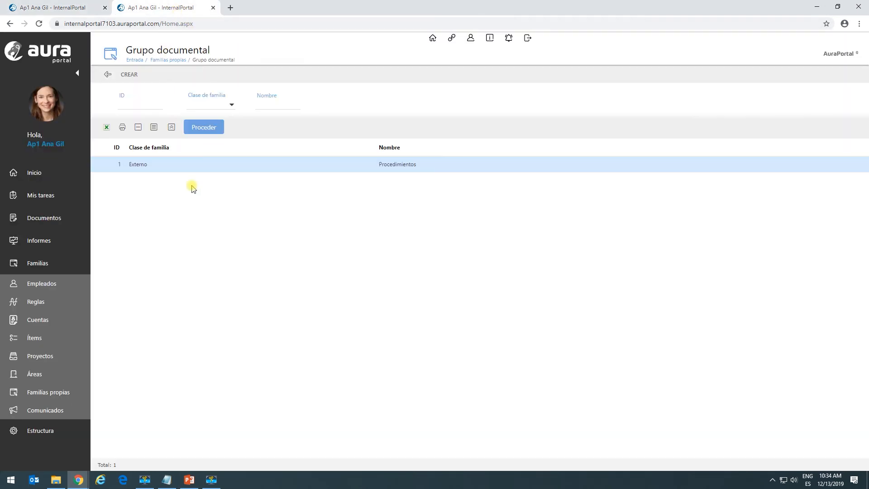
click(206, 129)
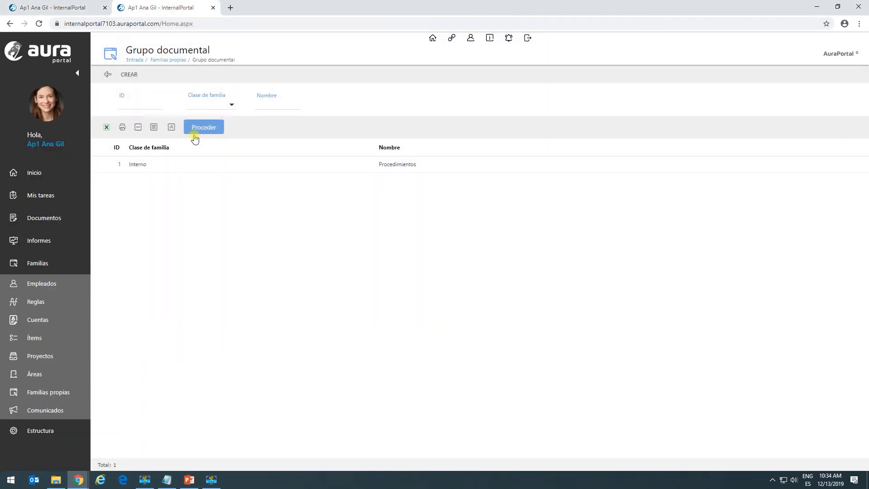
click(142, 168)
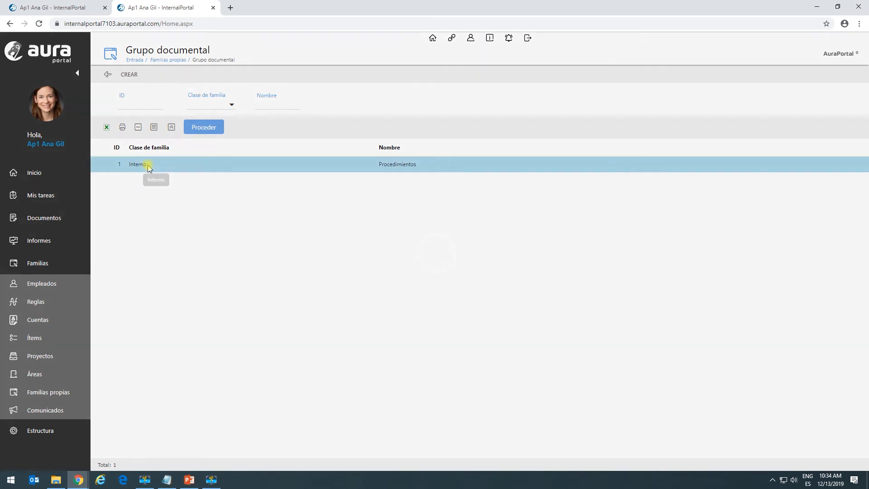
click(367, 325)
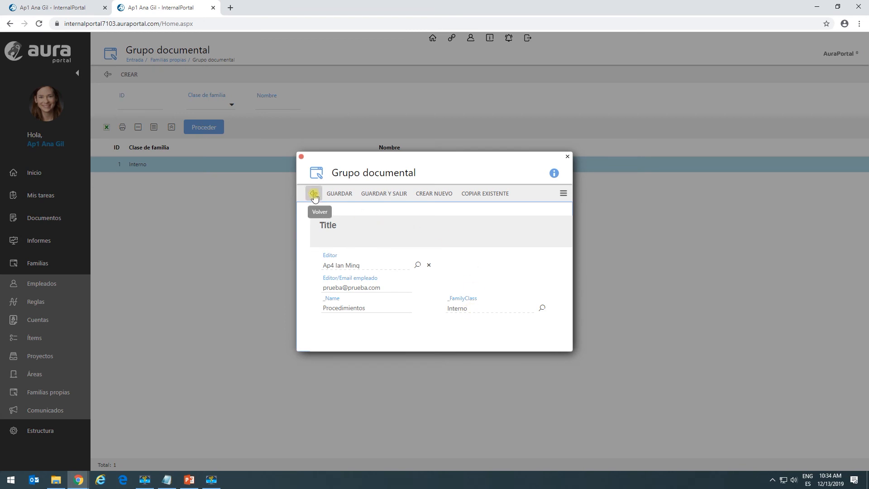
- In the form's configuration, inspect the 1_Grupo documental suffix update behind the button "Entre panel de proceso y ficha de familia"
click(68, 8)
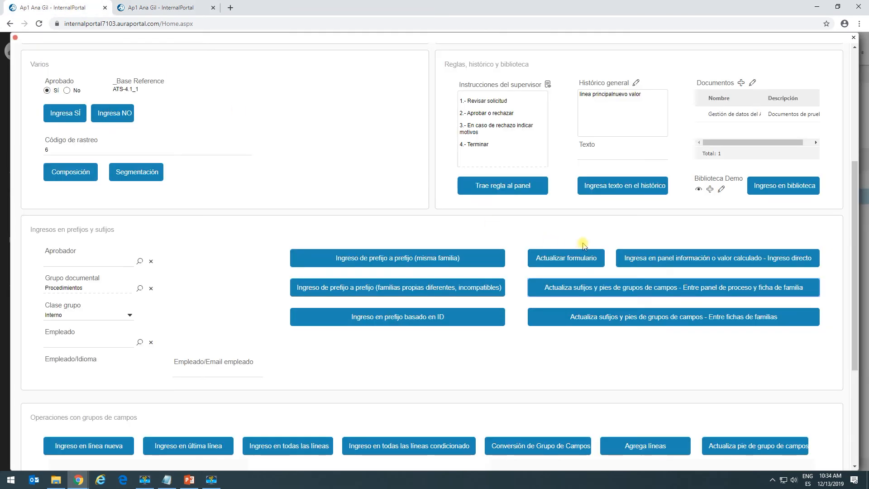
scroll(596, 241, up, 5)
click(780, 99)
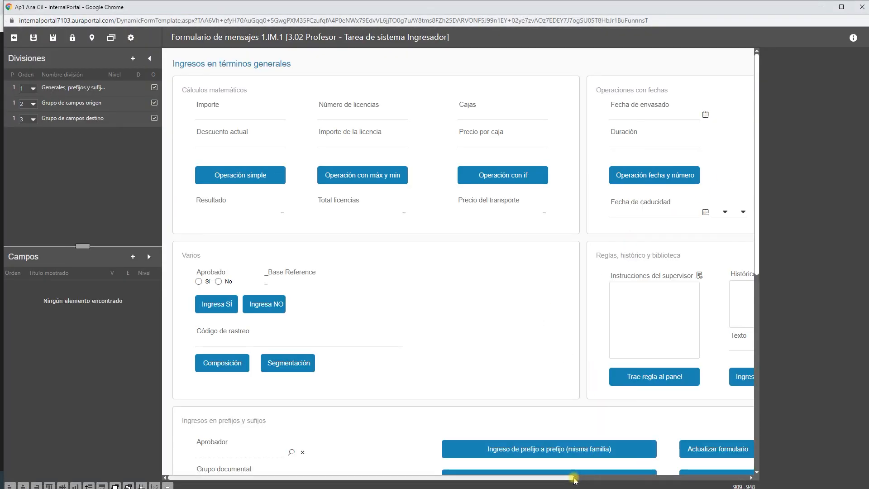
click(622, 477)
click(623, 477)
scroll(632, 353, down, 3)
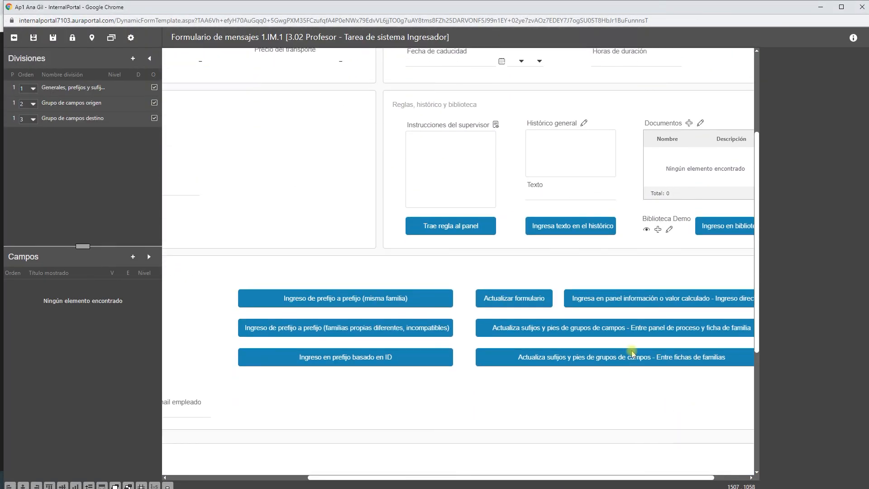
click(627, 330)
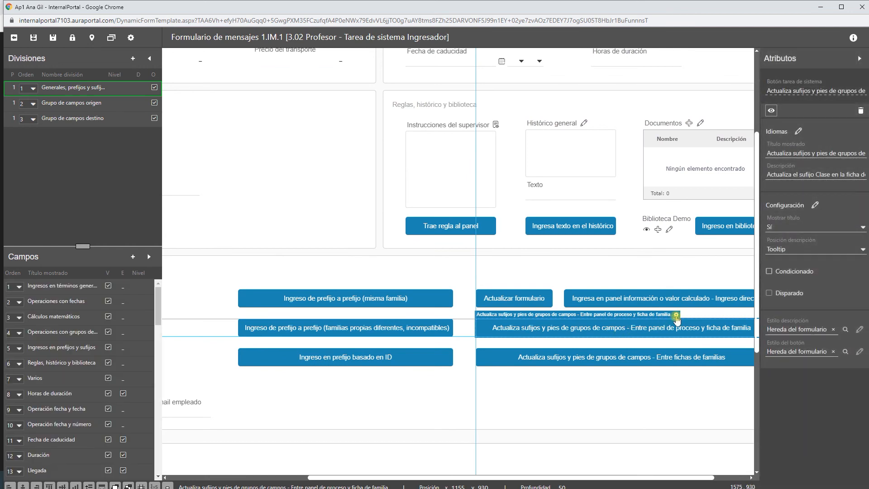
click(677, 315)
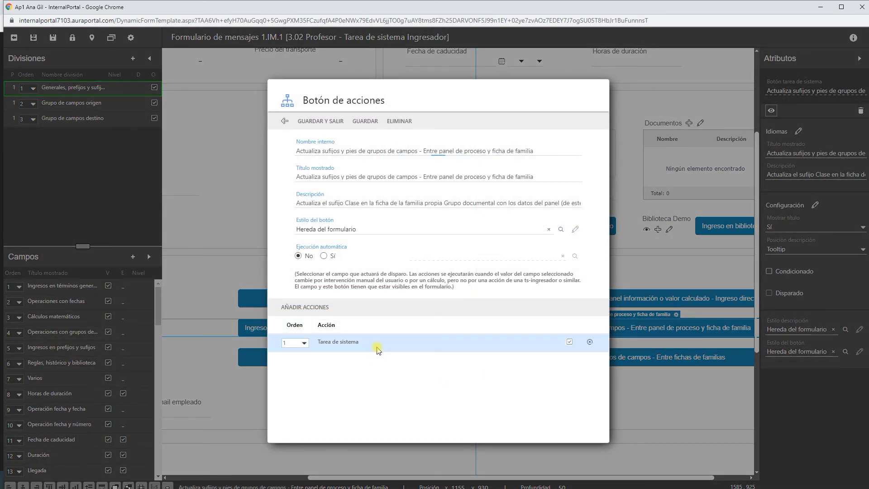
click(344, 347)
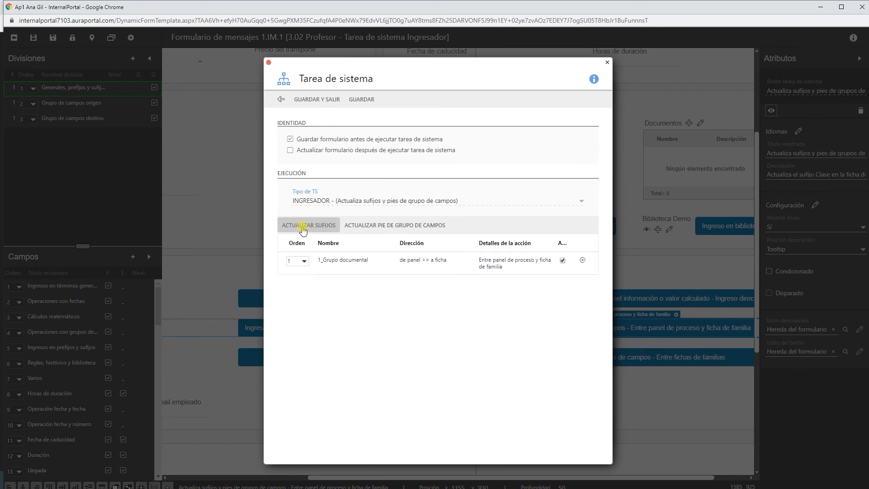
double_click(354, 267)
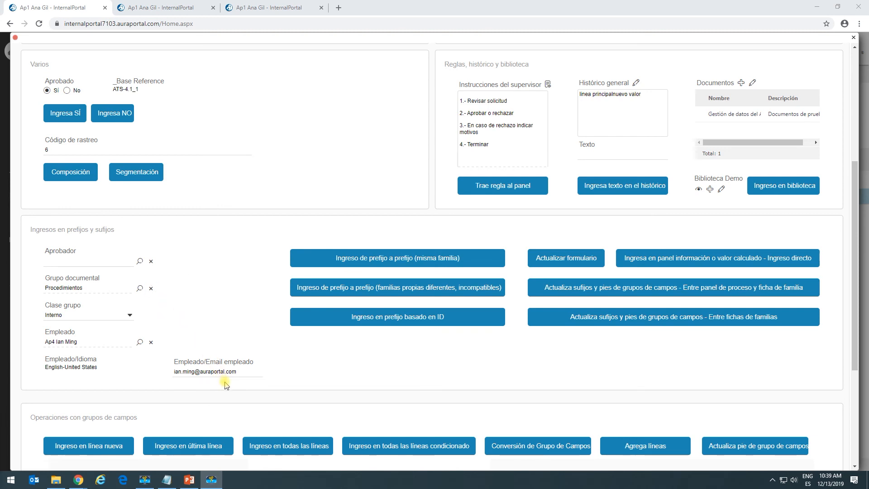
- Compare the editor's email in the Procedimientos record with the email on that employee's own record
click(270, 11)
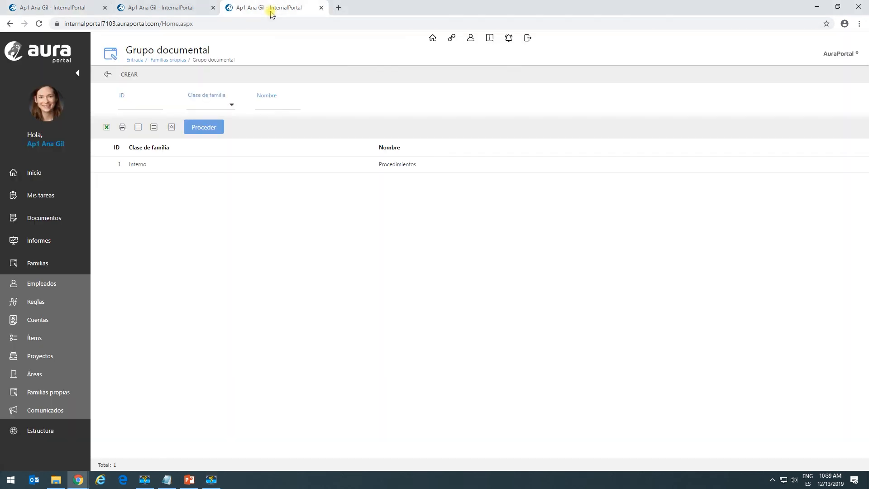
click(157, 170)
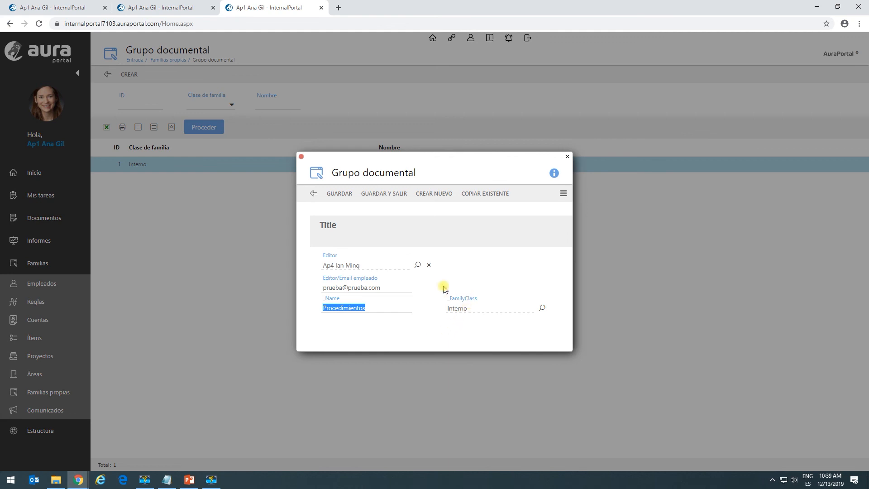
click(384, 288)
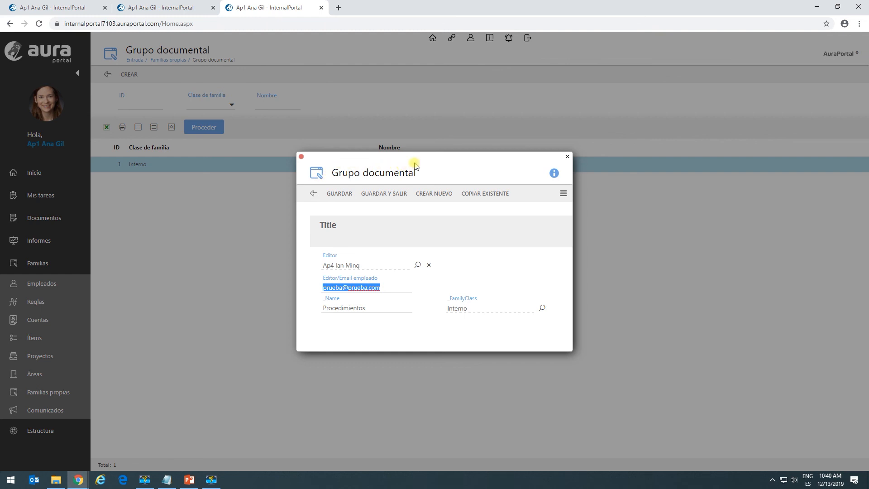
click(459, 269)
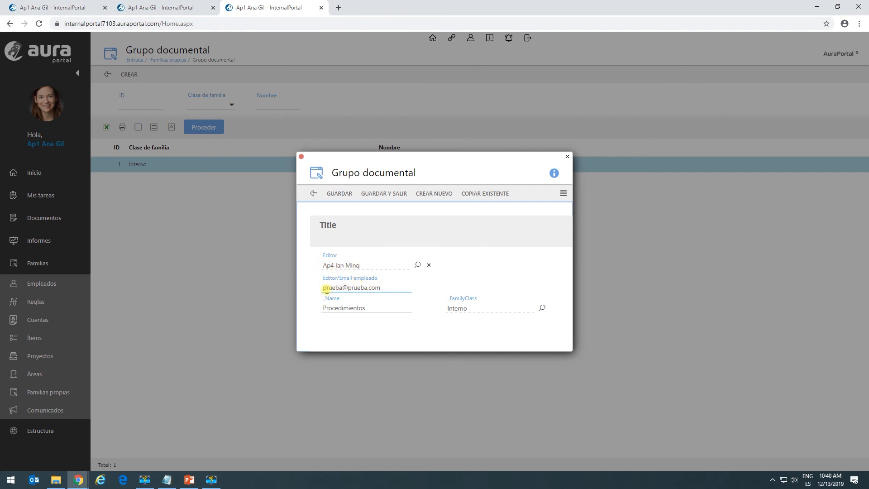
click(163, 8)
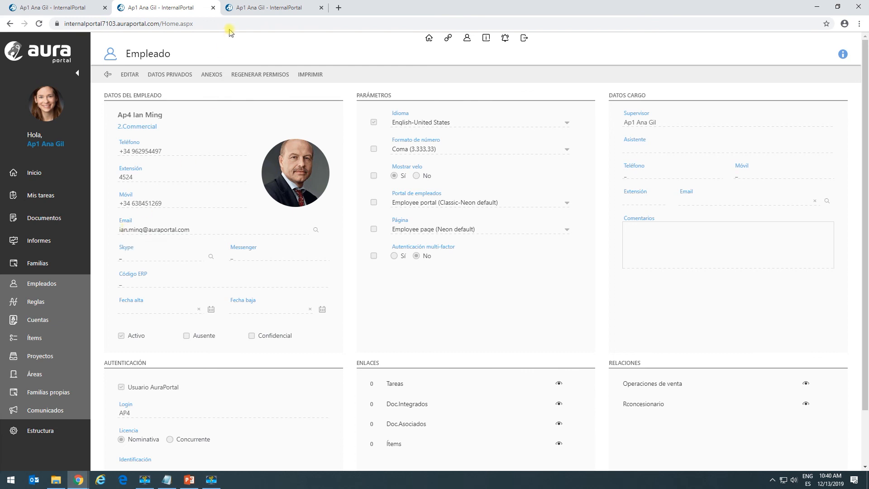
click(248, 5)
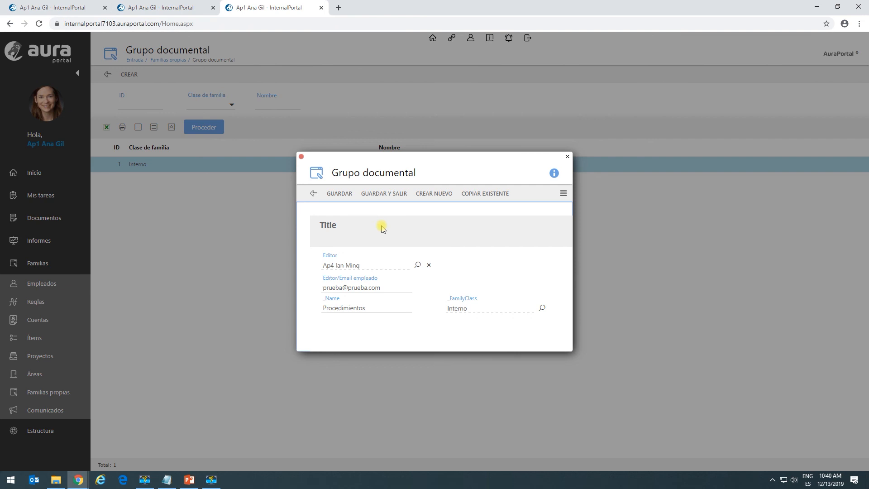
- Review the Grupo documental, Empleado and Empleado/Email empleado fields in the task form
click(77, 9)
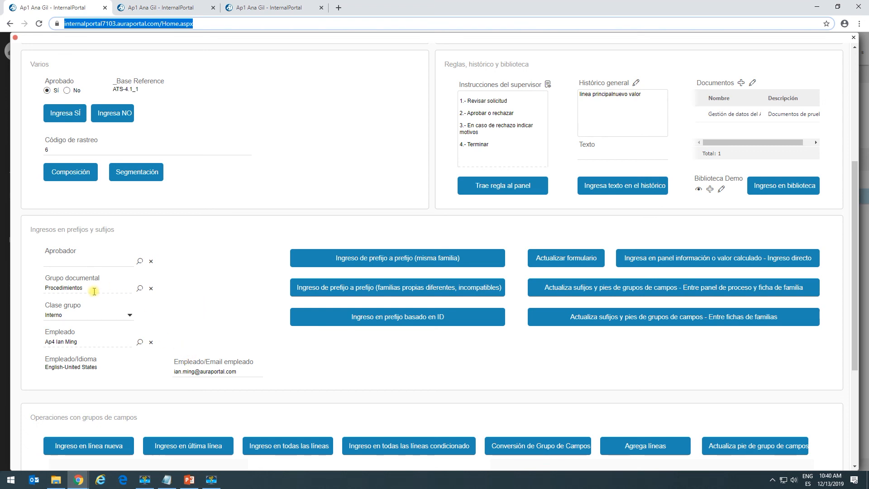
drag(93, 291, 41, 298)
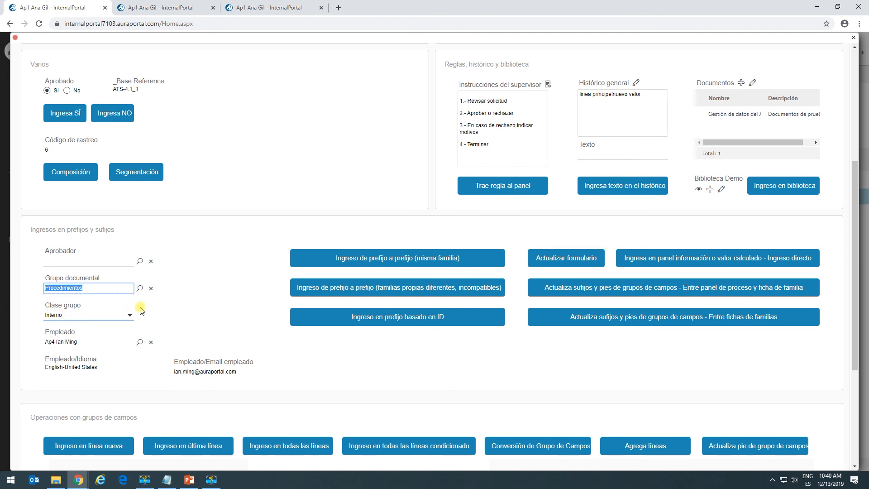
click(179, 300)
drag(86, 341, 58, 342)
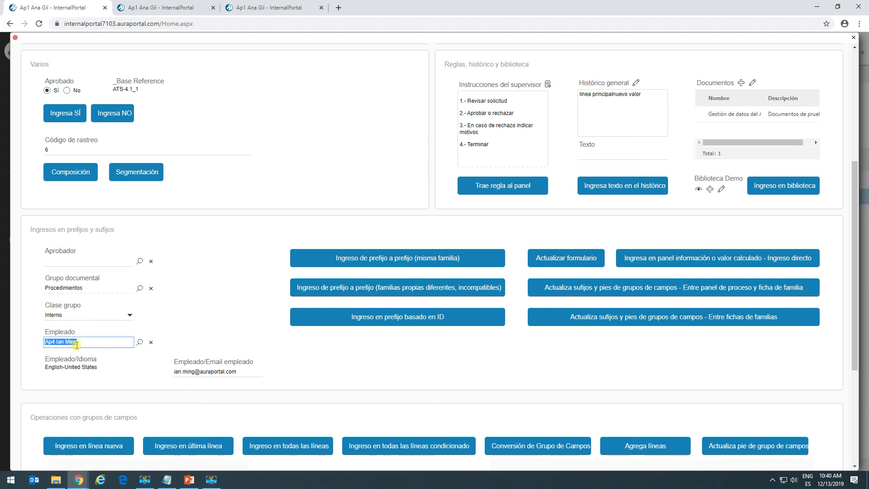
click(308, 364)
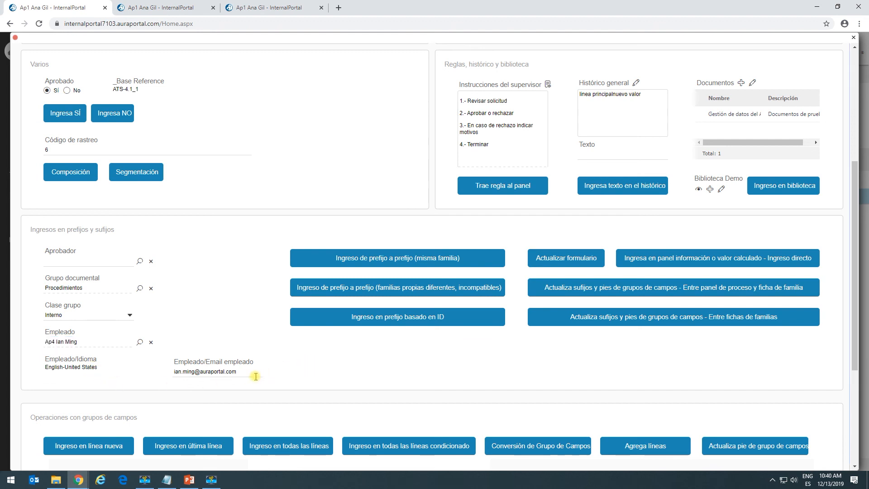
triple_click(247, 373)
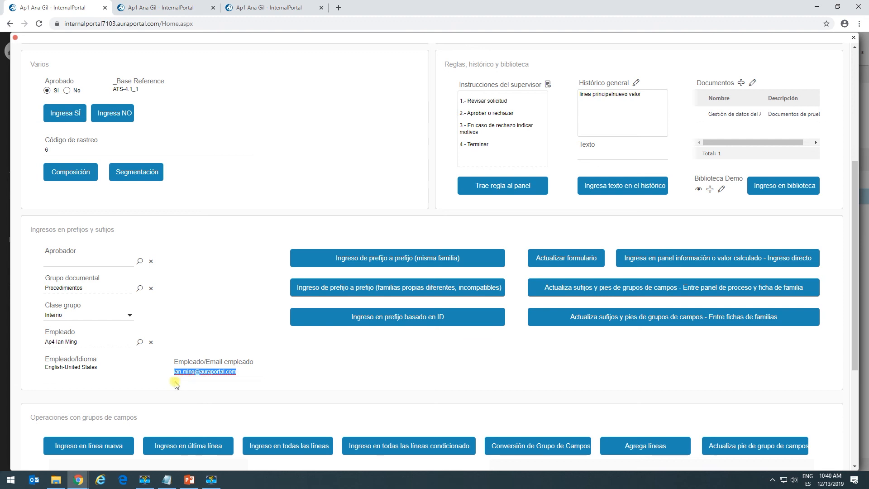
double_click(246, 372)
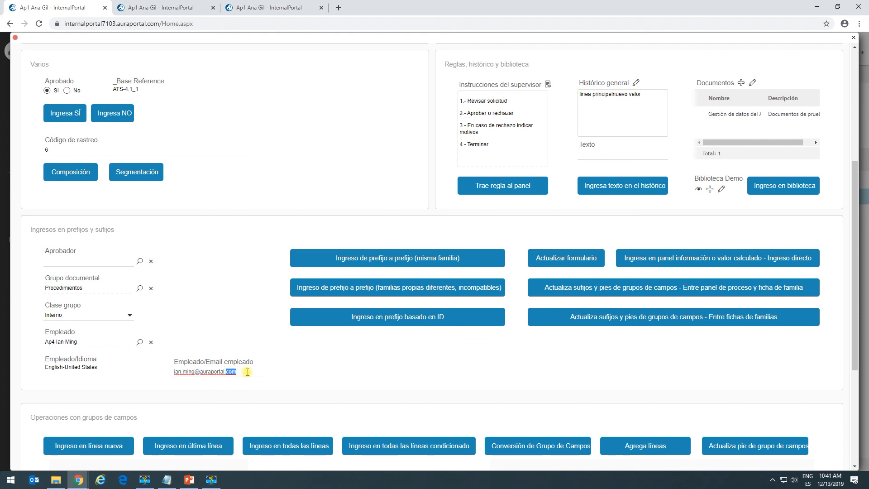
- Close the Procedimientos record, run the suffix update "Entre fichas de familias" from the task form, and reopen the record to check the editor's email
click(263, 8)
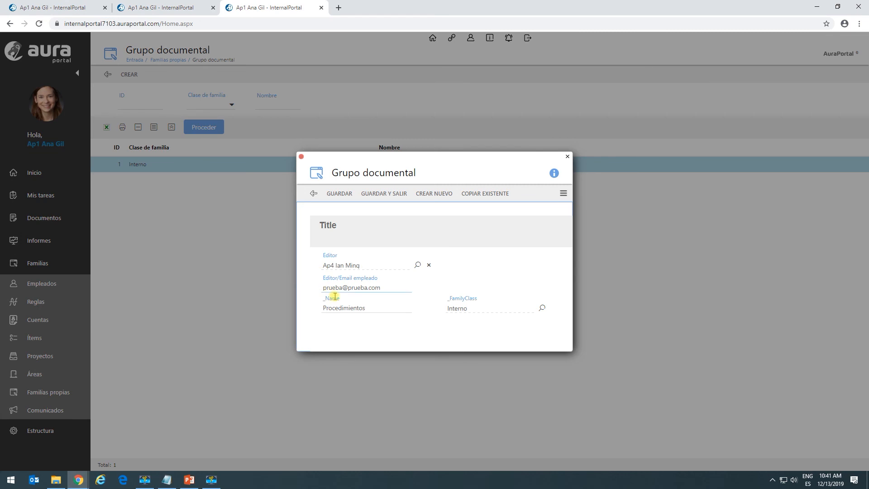
click(301, 156)
click(89, 13)
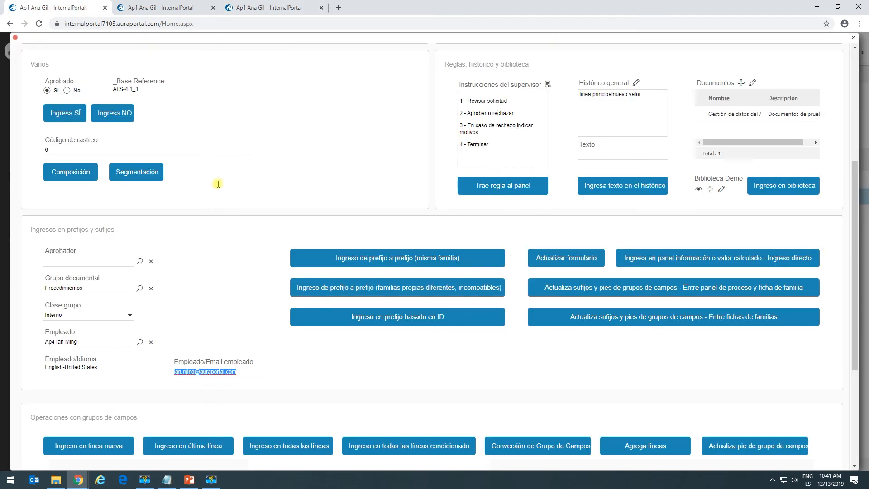
click(665, 318)
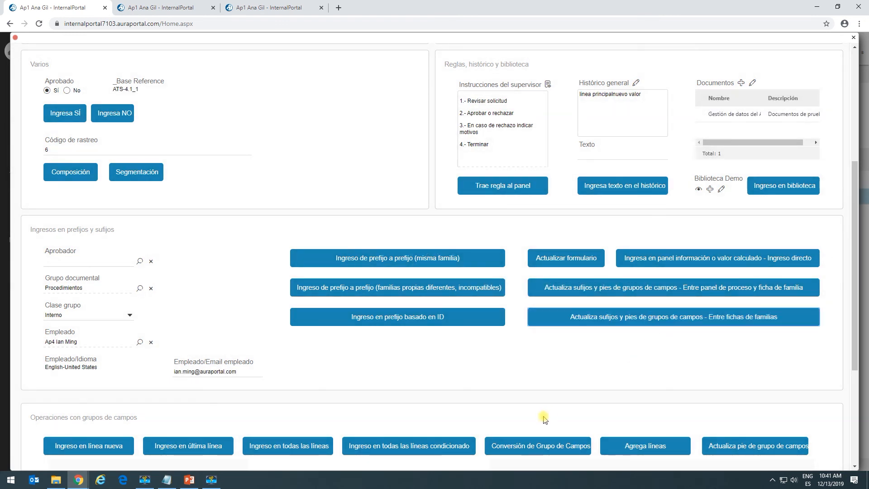
click(269, 9)
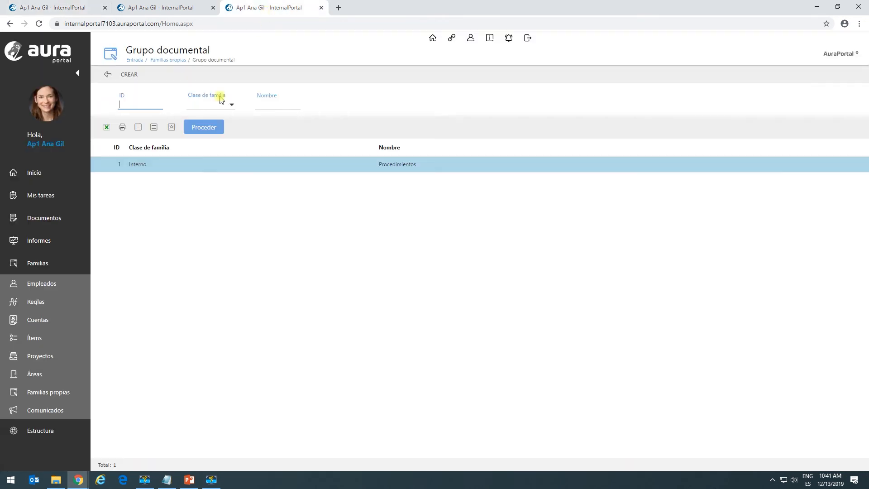
click(167, 164)
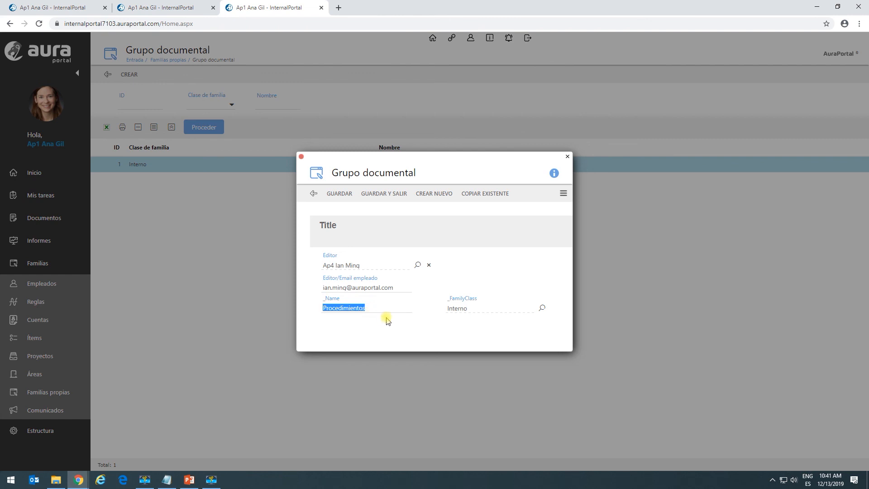
- In the form's configuration, inspect the 1_Editor suffix update in the system task behind the button "Entre fichas de familias"
click(68, 7)
scroll(758, 229, up, 5)
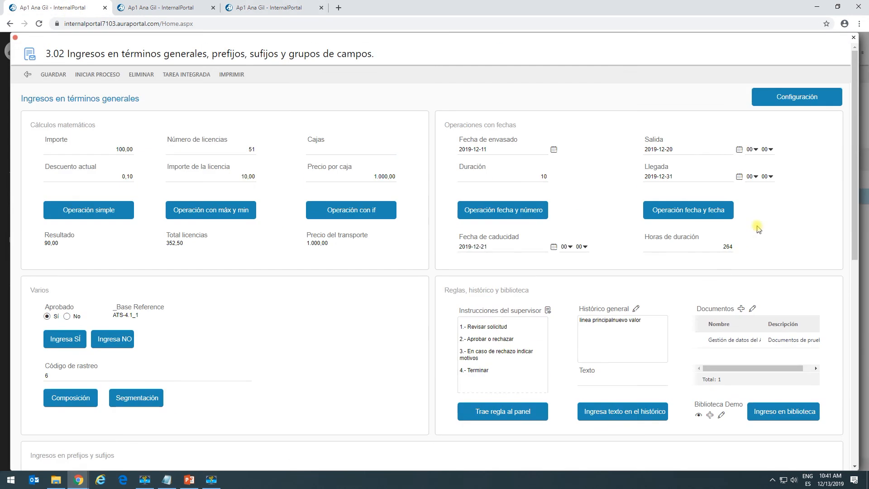
click(790, 101)
drag(570, 477, 734, 452)
scroll(719, 388, down, 1)
scroll(720, 392, down, 4)
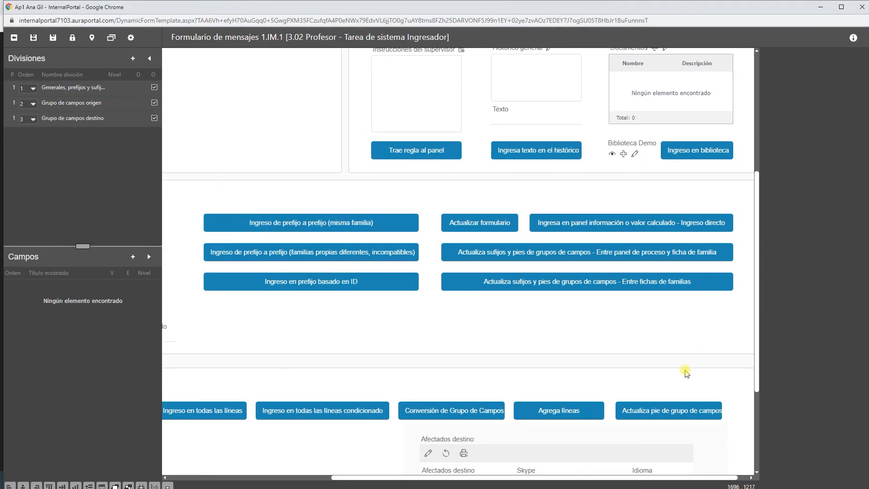
click(620, 282)
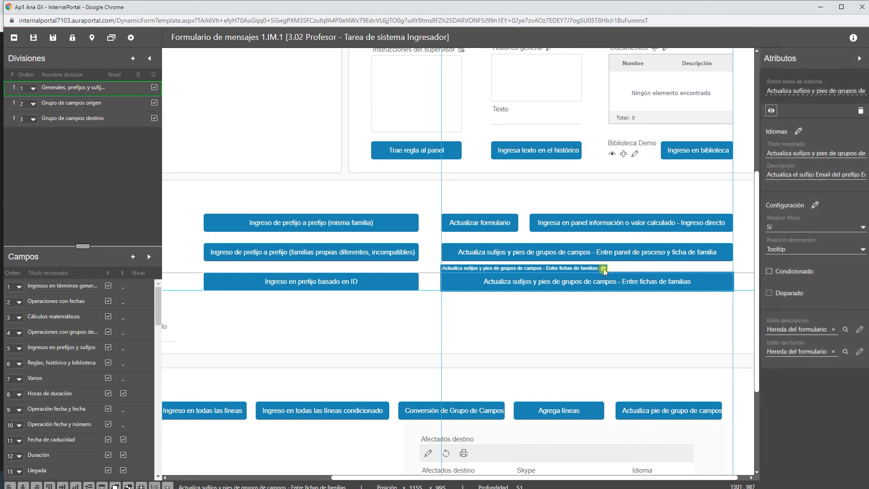
double_click(601, 271)
double_click(355, 348)
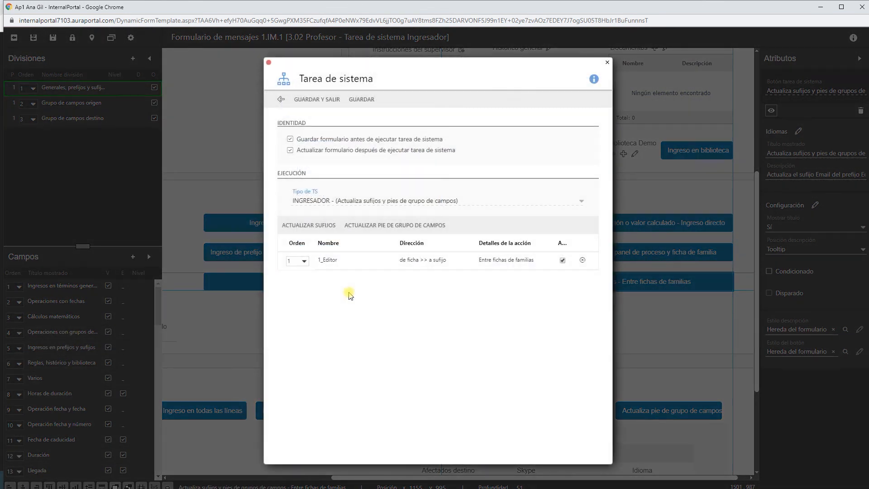
double_click(330, 268)
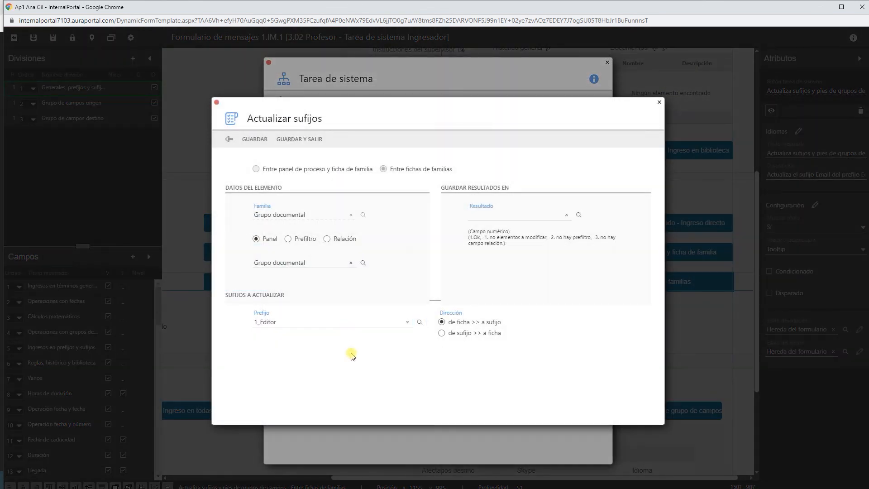